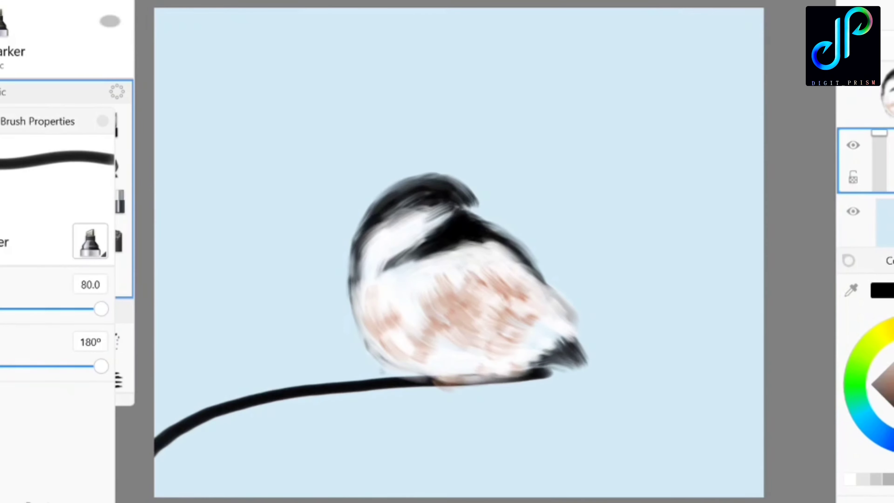
Step: Paint a thick black branch beneath the bird across the whole canvas width with the Marker at size 80
drag(541, 379, 764, 304)
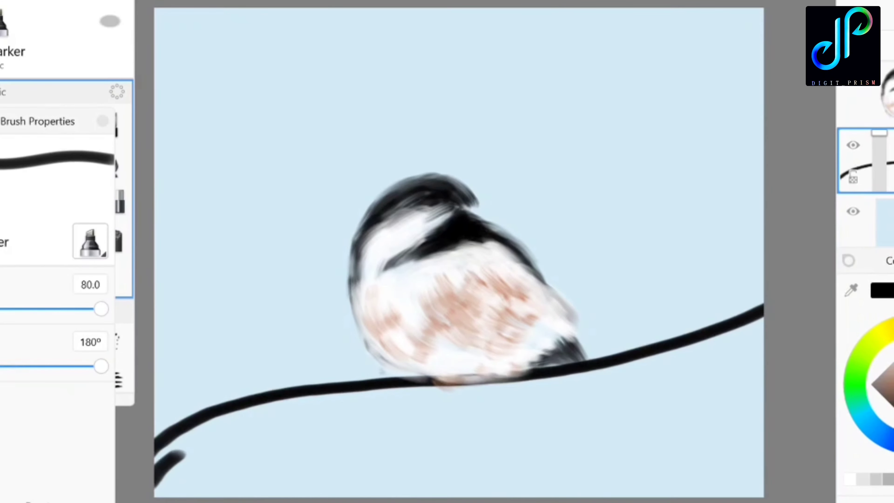
drag(169, 457, 743, 329)
Step: Paint grey highlight strokes along the upper side of the branch at both ends
click(879, 375)
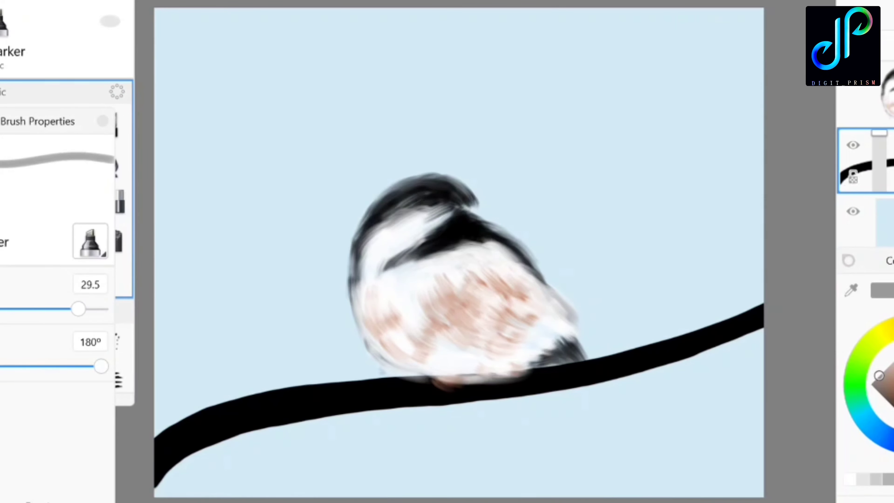
click(38, 124)
mouse_move(157, 456)
mouse_down()
mouse_move(271, 402)
mouse_move(391, 387)
mouse_up()
drag(510, 383, 764, 307)
key(ctrl+z)
drag(598, 373, 749, 314)
drag(156, 458, 334, 396)
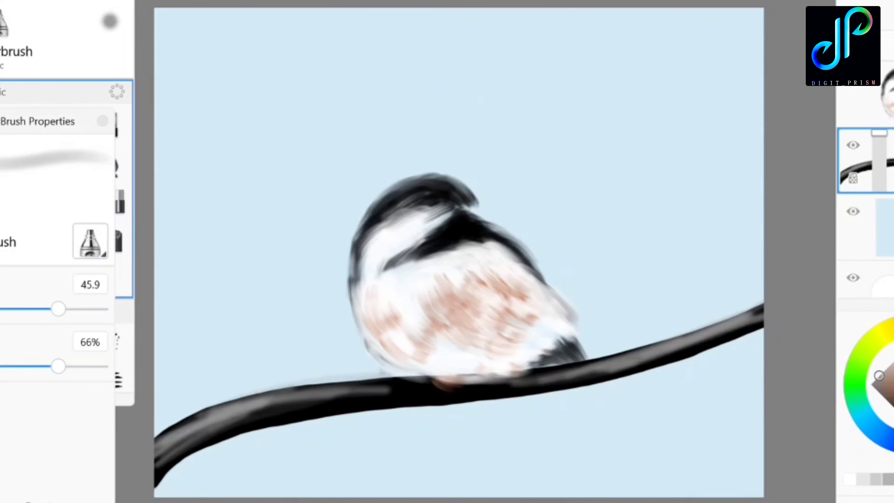
Step: Paint two thin black twigs with the Marker, one from the branch to the bird's back and one rising behind its head
click(61, 151)
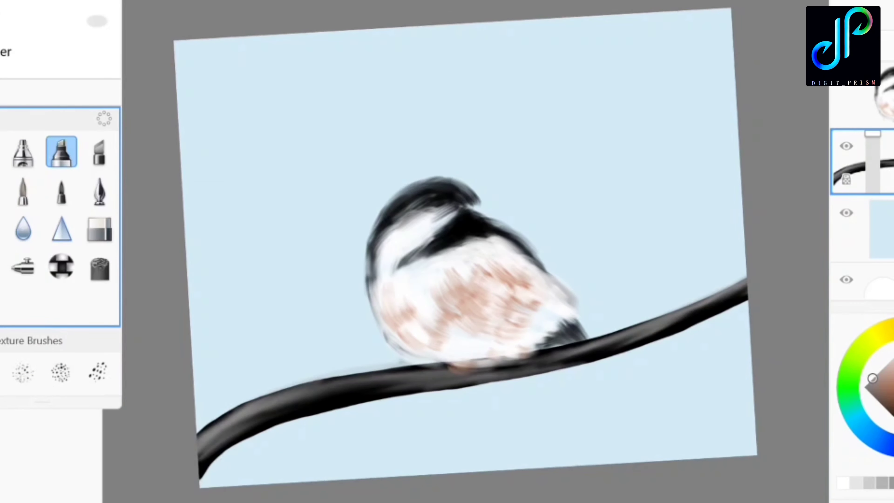
drag(492, 210, 568, 136)
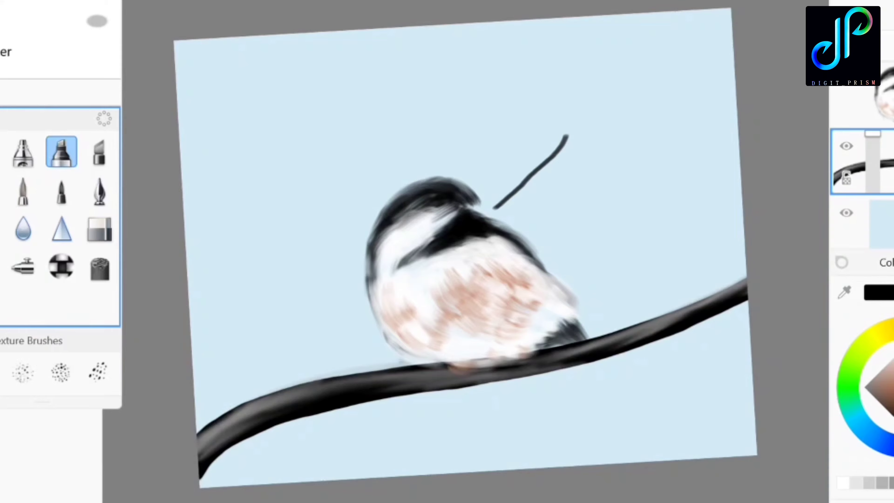
key(ctrl+z)
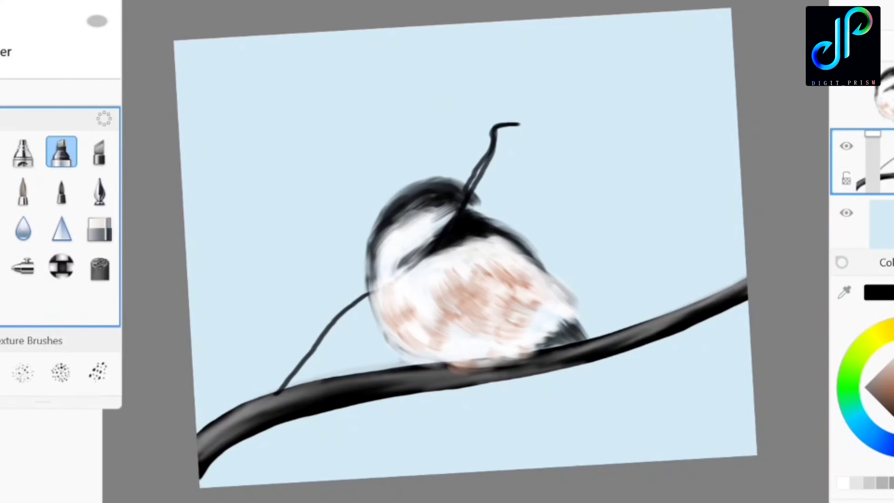
drag(368, 296, 278, 392)
drag(461, 197, 517, 124)
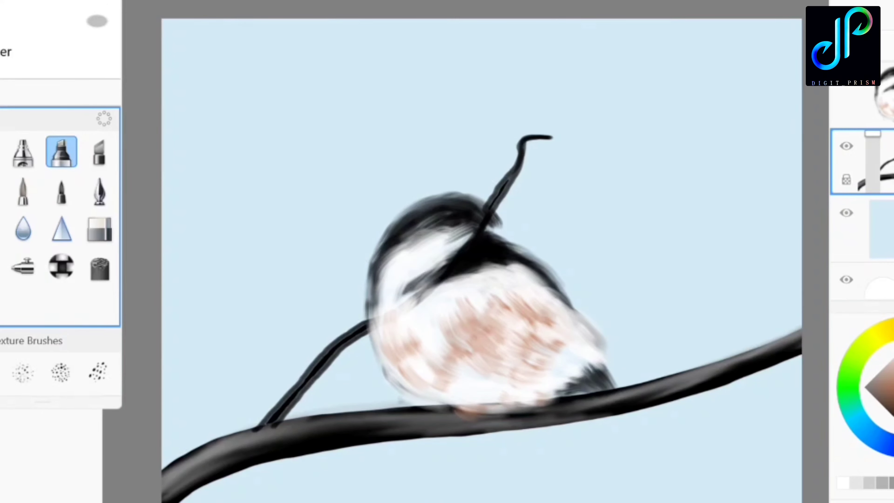
click(23, 152)
click(99, 192)
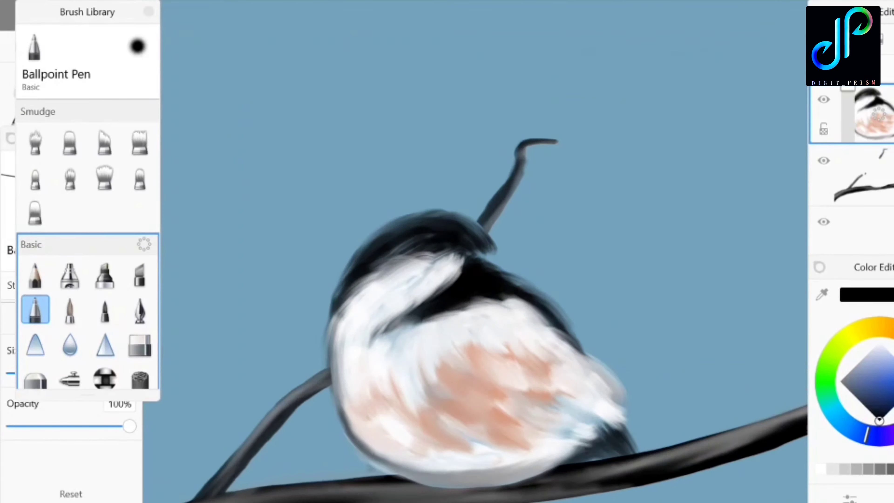
Step: Outline the bird's pointed beak with the Ballpoint Pen in black and fill it with dark shading
drag(424, 268, 528, 242)
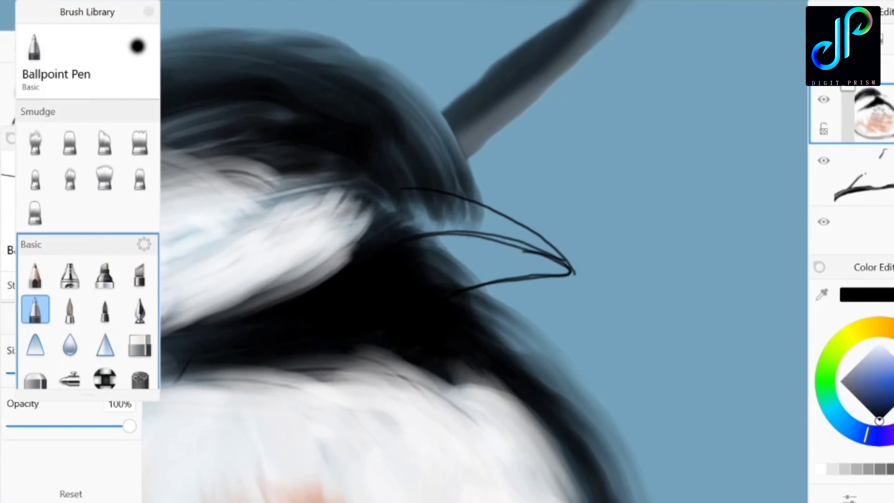
click(105, 274)
drag(440, 278, 563, 262)
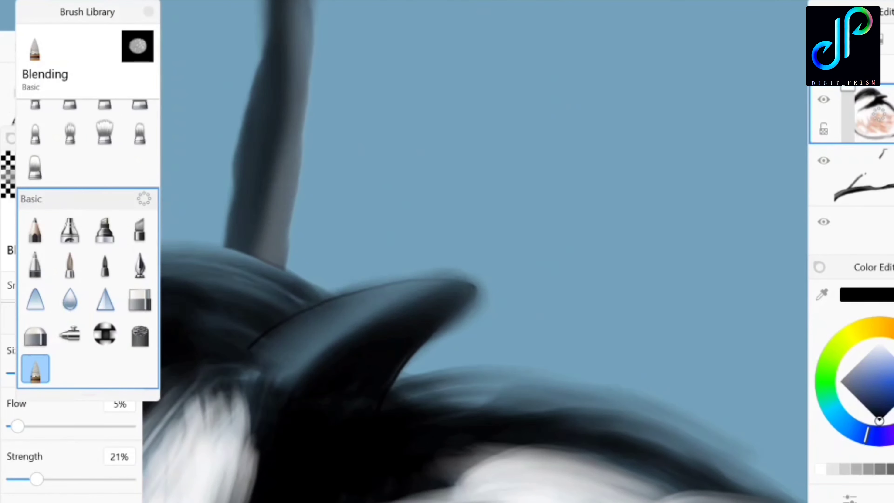
click(70, 229)
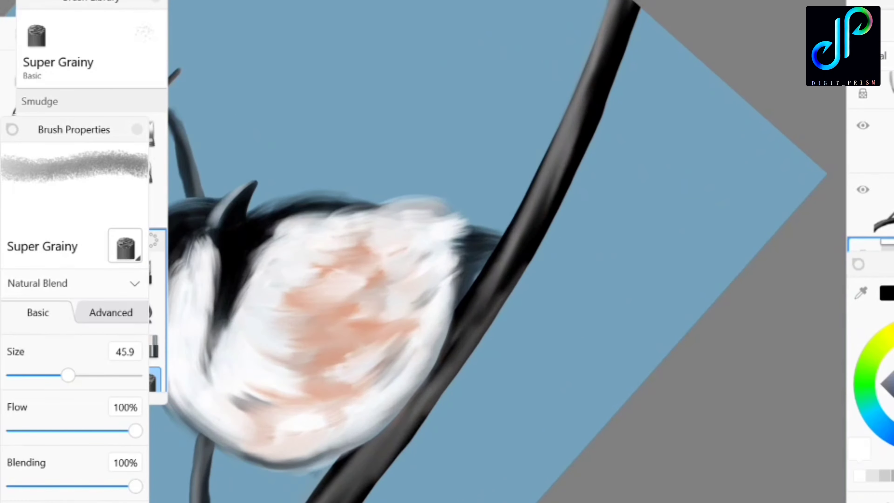
Step: Paint a white tail with a dark lower edge beyond the branch using Super Grainy, and smooth it with Smudge Flat Brush 3
drag(520, 278, 626, 250)
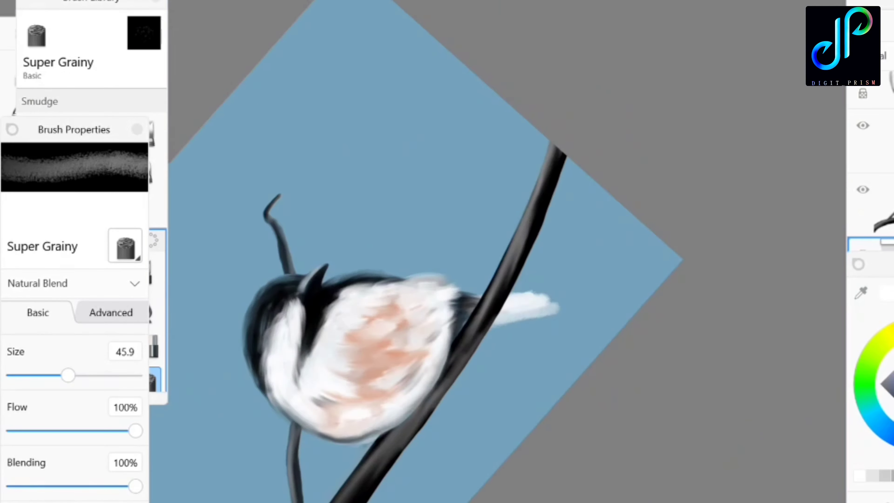
scroll(444, 251, up, 3)
click(869, 218)
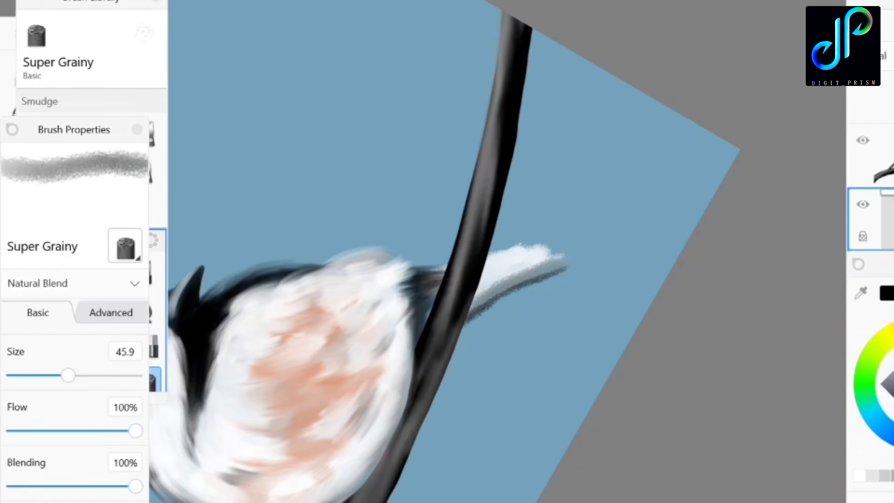
click(73, 132)
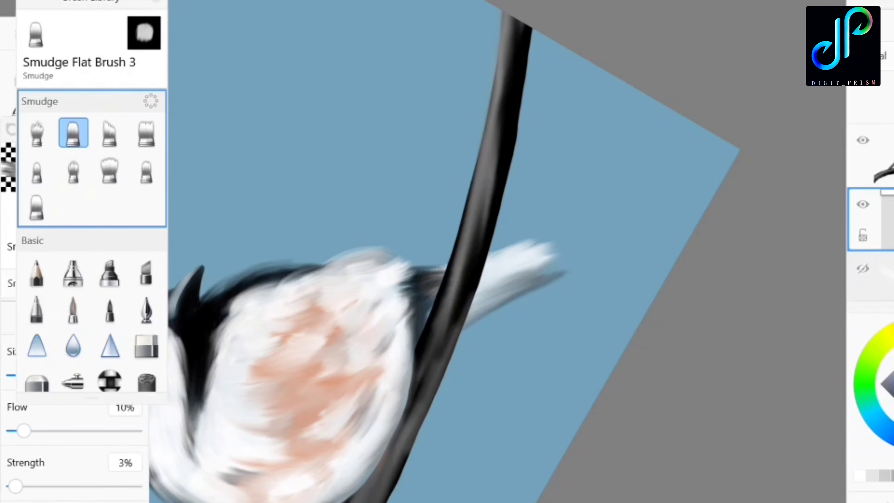
Step: Paint a solid black oval eye on the bird's head with the Marker
scroll(492, 247, down, 5)
scroll(422, 247, up, 8)
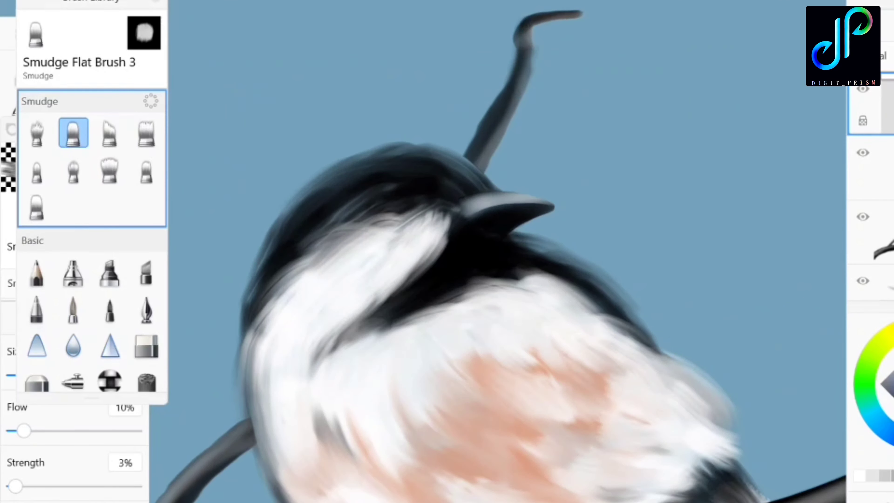
scroll(493, 246, up, 3)
scroll(492, 247, down, 2)
scroll(91, 247, down, 2)
click(109, 223)
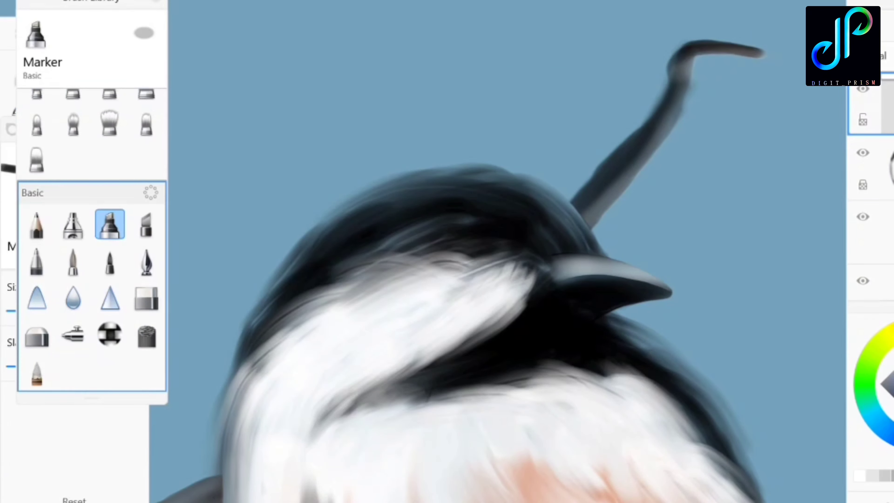
Step: Airbrush a small white highlight in the eye and soften the eye's edges with the Blending brush
click(73, 225)
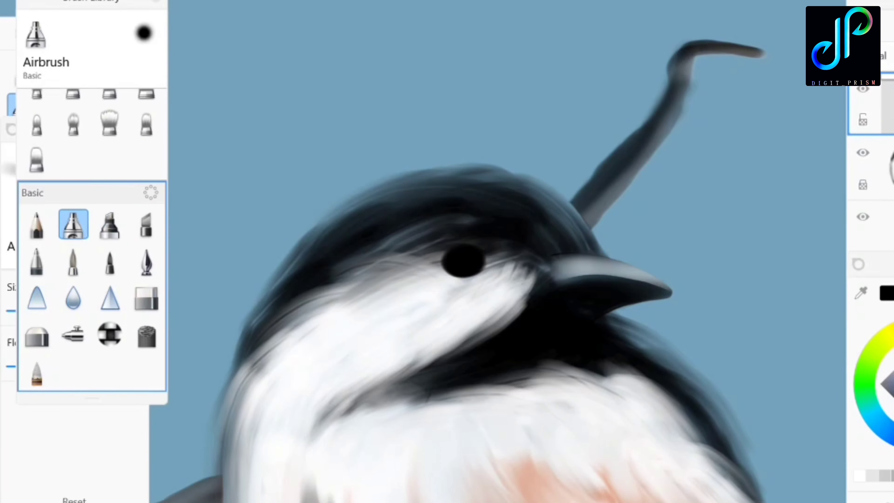
click(72, 226)
drag(94, 311, 59, 310)
click(461, 259)
scroll(492, 247, up, 1)
click(157, 247)
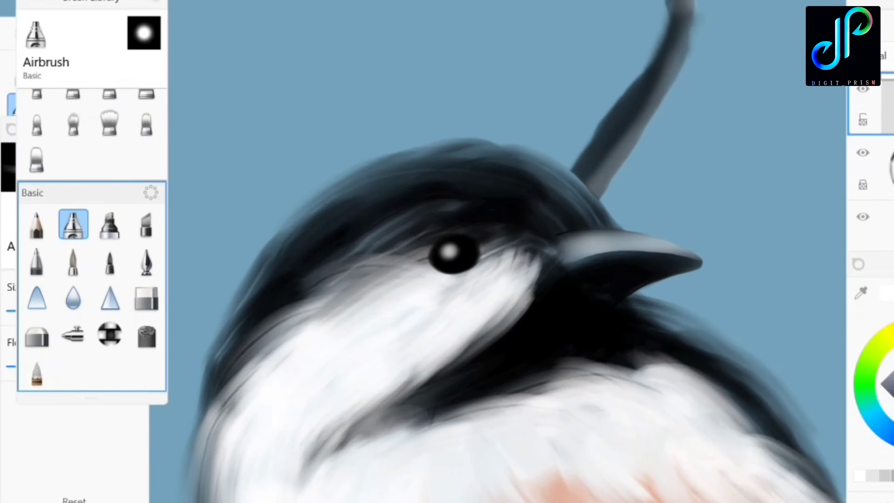
click(37, 370)
click(37, 371)
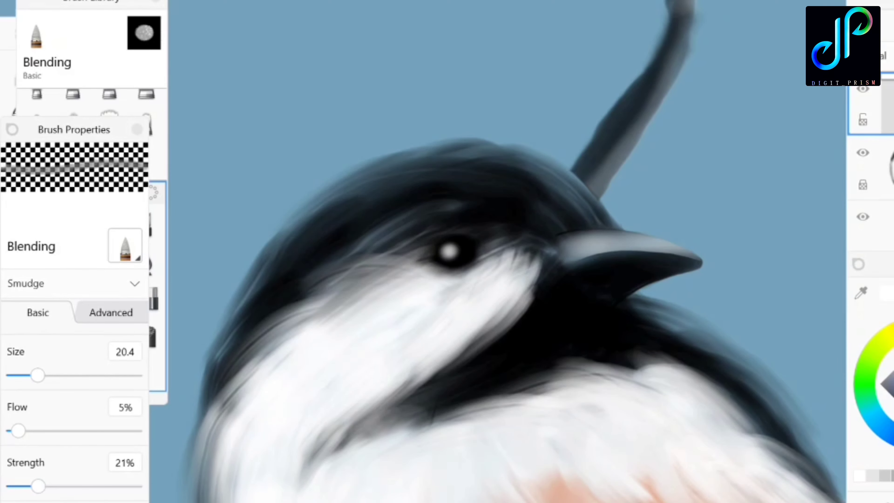
Step: Draw the bird's black curved claws gripping the branch with the Inking Pen
scroll(493, 247, down, 5)
click(117, 268)
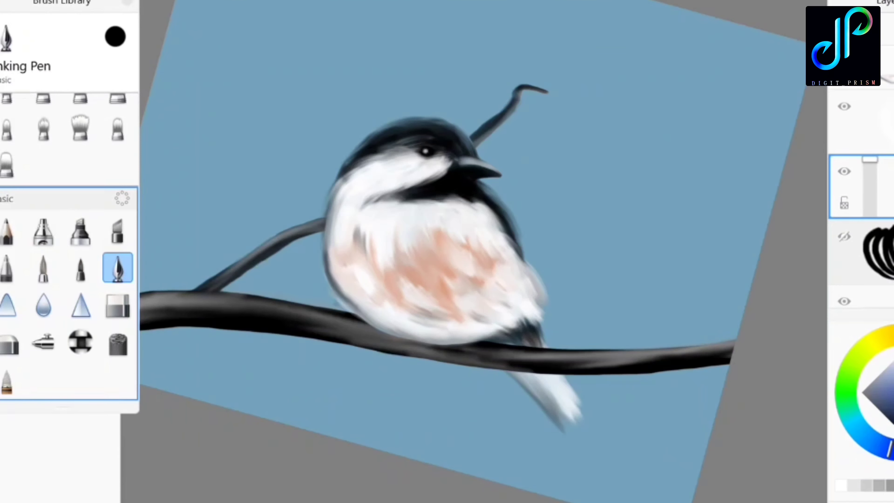
scroll(492, 246, up, 3)
scroll(493, 247, up, 3)
drag(323, 260, 400, 209)
drag(325, 268, 401, 231)
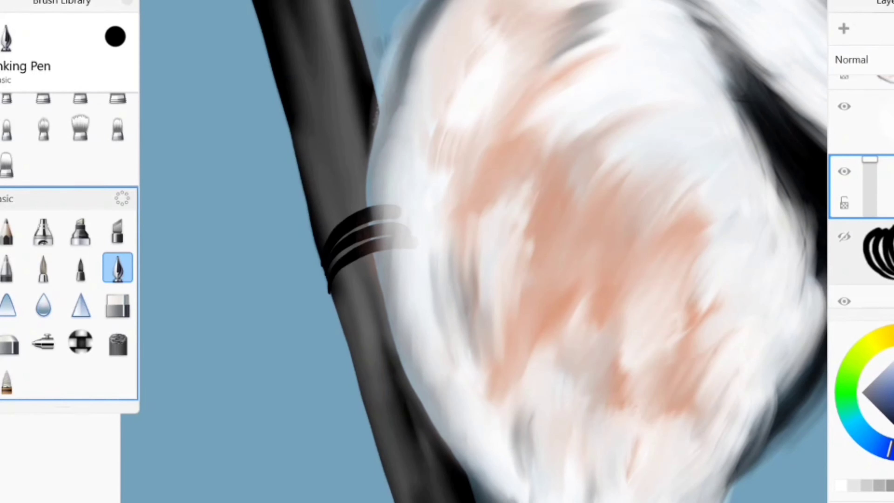
scroll(493, 246, down, 5)
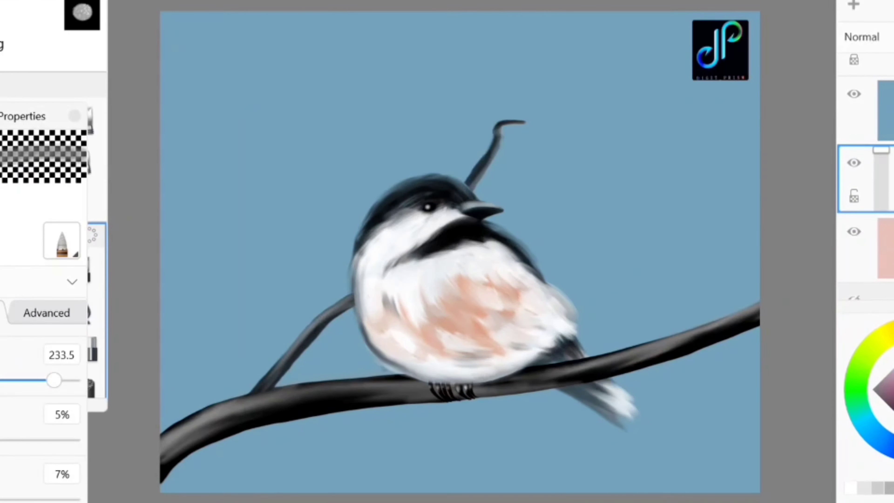
Step: Hide the blue background layer and dab a large pink Super Grainy spot on the pink backdrop behind the bird
click(853, 94)
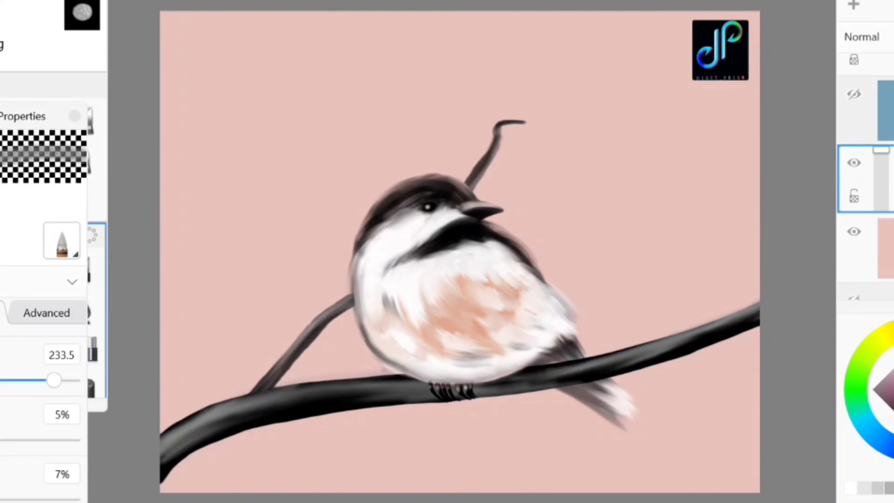
click(84, 384)
click(245, 174)
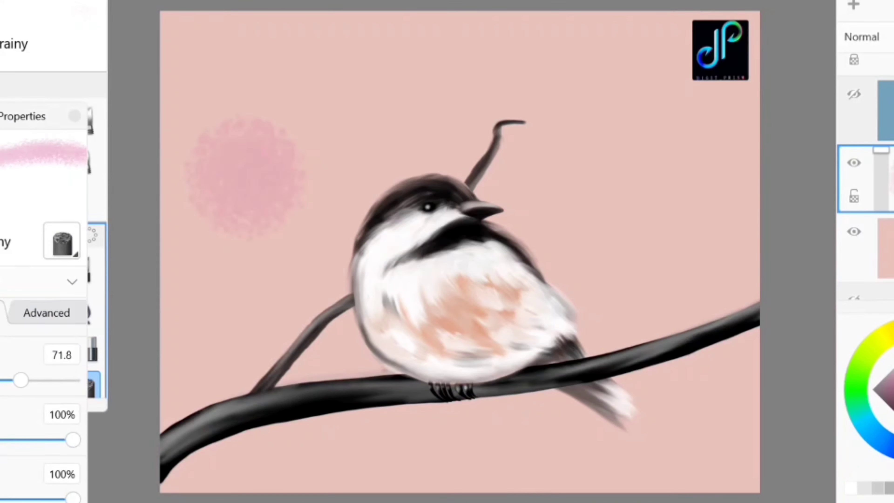
Step: Dab more pink spots all around the bird with the Super Grainy brush at size 89.3 and soften them
drag(21, 381, 31, 381)
click(388, 134)
click(205, 320)
click(323, 303)
click(235, 458)
click(377, 435)
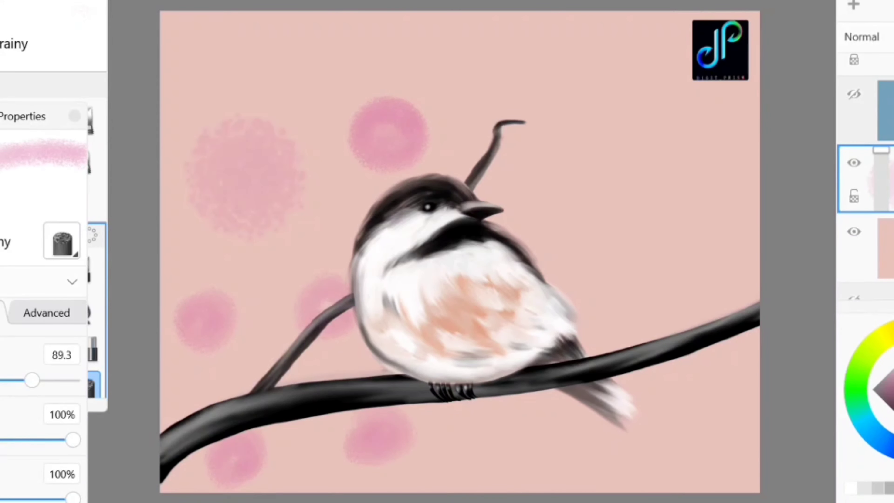
click(520, 456)
click(636, 284)
click(546, 156)
click(695, 406)
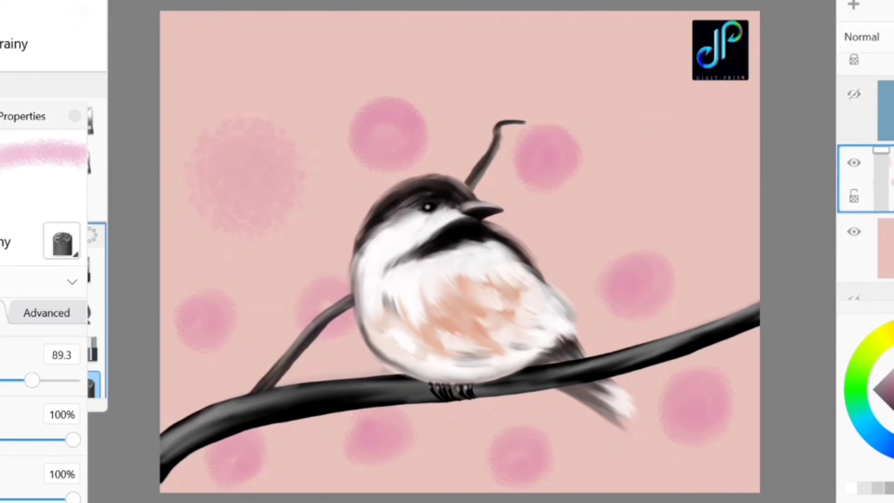
click(93, 246)
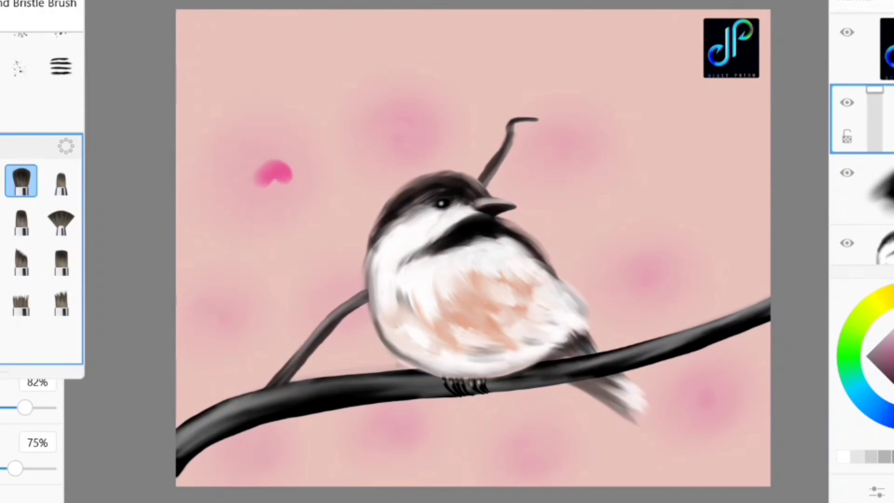
Step: Paint magenta five-petal flowers around the bird and on the branches with the bristle brush
drag(281, 172, 274, 149)
drag(285, 174, 310, 177)
drag(283, 176, 281, 199)
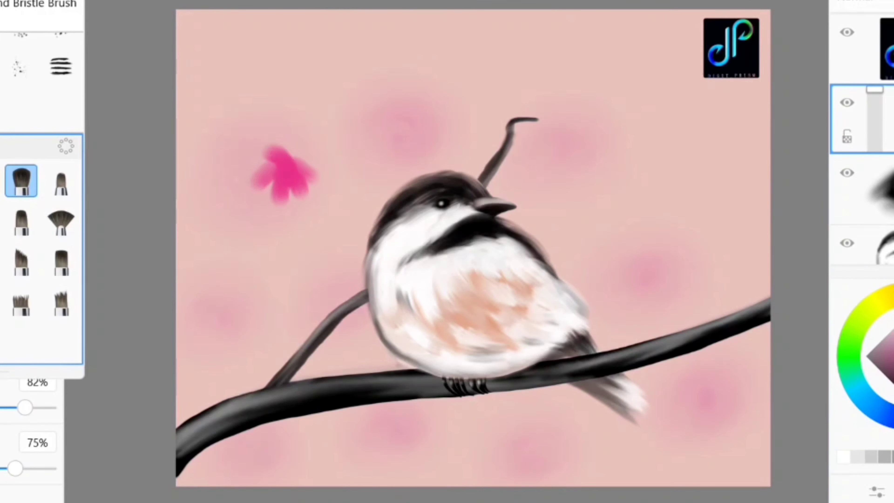
drag(627, 220, 608, 245)
drag(641, 222, 657, 248)
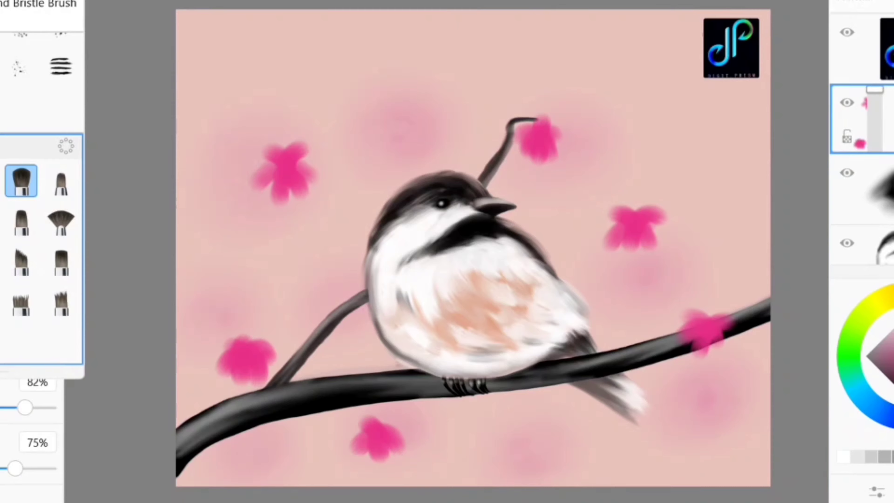
key(ctrl+z)
mouse_move(376, 437)
mouse_down()
mouse_move(412, 410)
mouse_move(387, 410)
mouse_up()
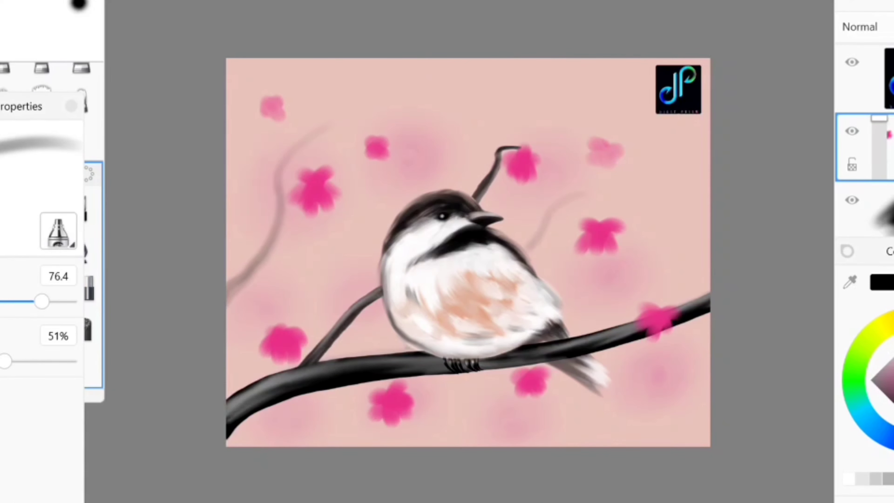
Step: Fade the upper background flowers and faint background twigs with the soft eraser at size 228.7
key(e)
drag(368, 141, 385, 155)
drag(299, 176, 330, 207)
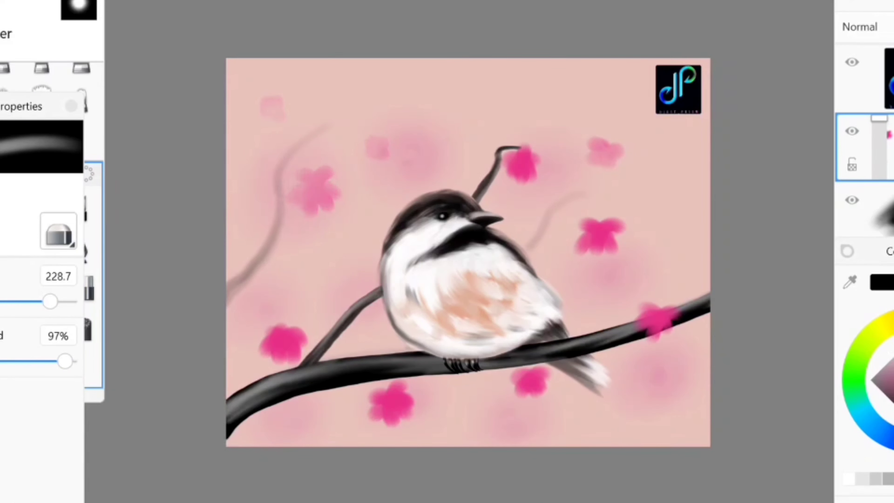
drag(594, 145, 616, 160)
drag(584, 225, 616, 246)
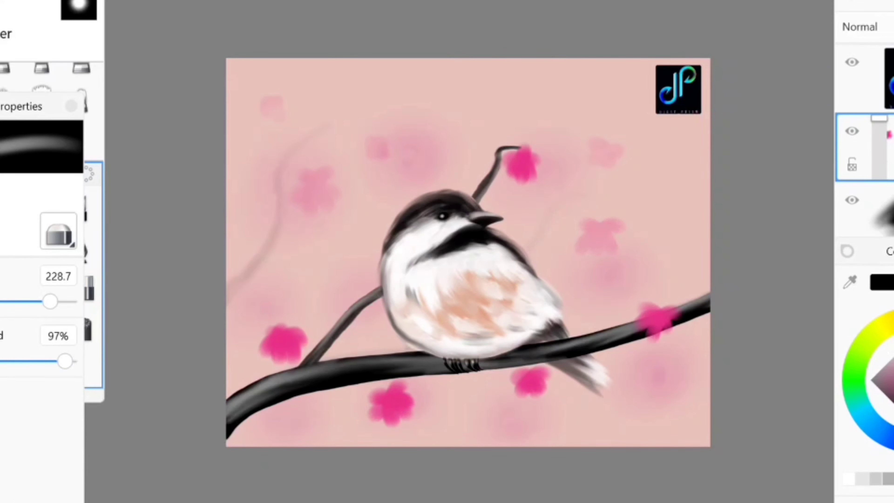
Step: Add red petal lines to the flower beside the lower twig with the Airbrush at size 36.3
key(e)
scroll(283, 343, up, 10)
mouse_move(284, 290)
mouse_down()
mouse_move(403, 248)
mouse_move(472, 262)
mouse_up()
drag(343, 292, 334, 405)
mouse_move(392, 334)
mouse_down()
mouse_move(405, 369)
mouse_move(457, 162)
mouse_up()
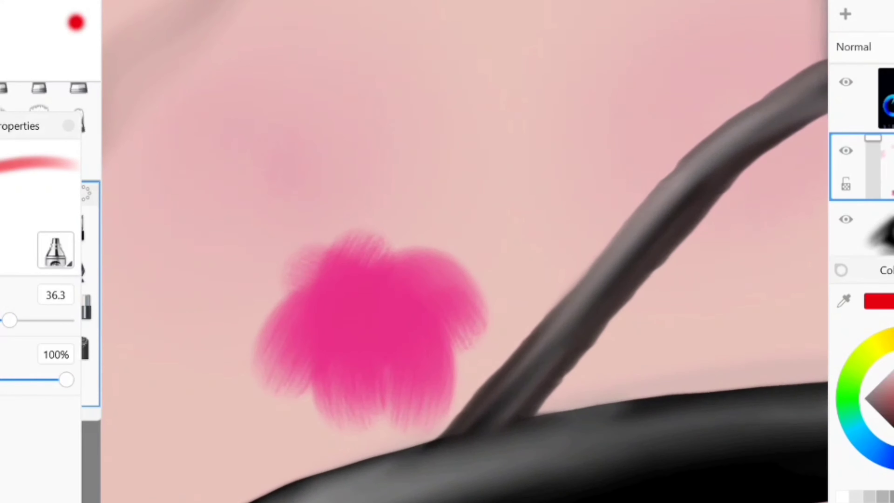
Step: Add red Airbrush petal lines to the two magenta flowers below the branch
scroll(447, 252, down, 5)
scroll(447, 252, up, 5)
drag(387, 356, 348, 404)
scroll(453, 251, down, 5)
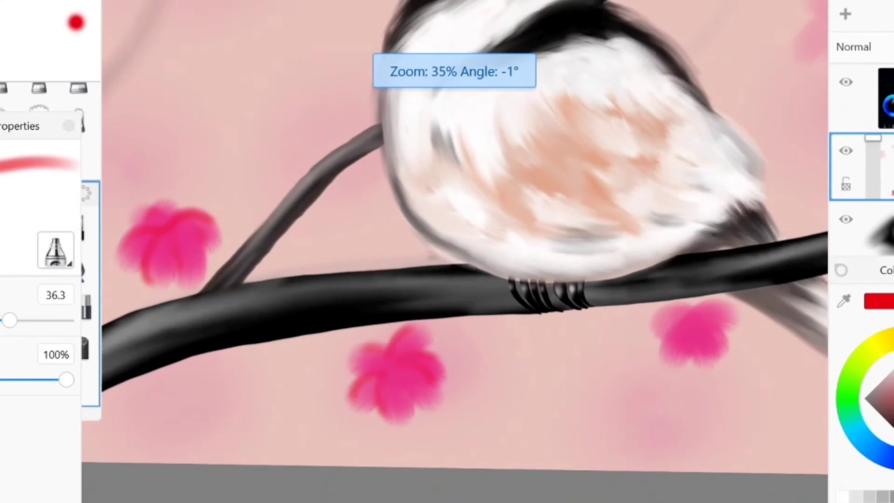
scroll(454, 251, up, 5)
drag(457, 282, 412, 381)
drag(482, 292, 493, 387)
scroll(453, 251, down, 2)
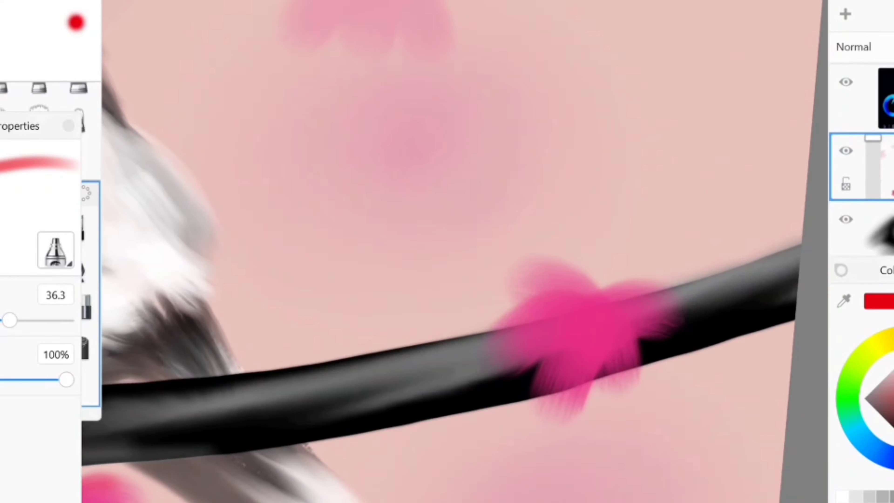
Step: Add red Airbrush petal lines at size 36.3 to the flower on the main branch and the one on the upper twig
drag(510, 317, 591, 275)
scroll(454, 252, down, 3)
scroll(454, 251, up, 5)
drag(468, 267, 397, 338)
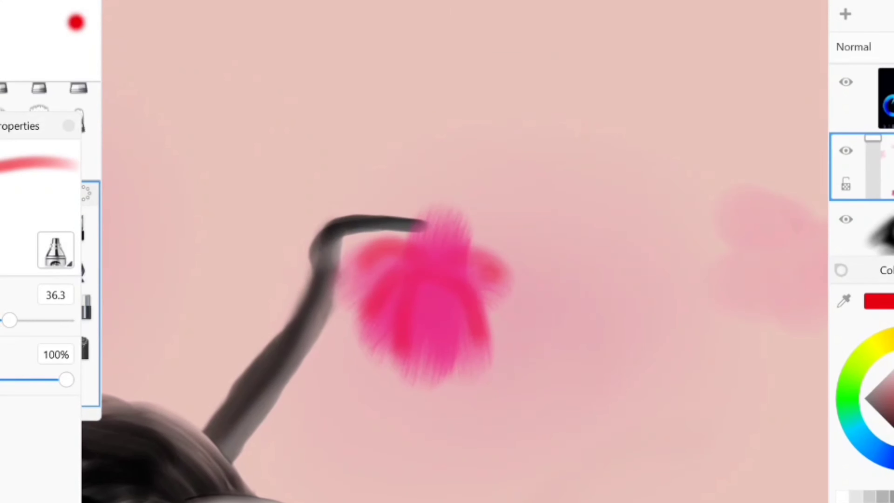
Step: Smooth the red petal lines into the magenta flowers with the Blending brush at size 33.0, 5% flow and 7% strength
scroll(454, 252, down, 4)
scroll(454, 251, up, 4)
scroll(317, 387, up, 4)
drag(267, 317, 352, 416)
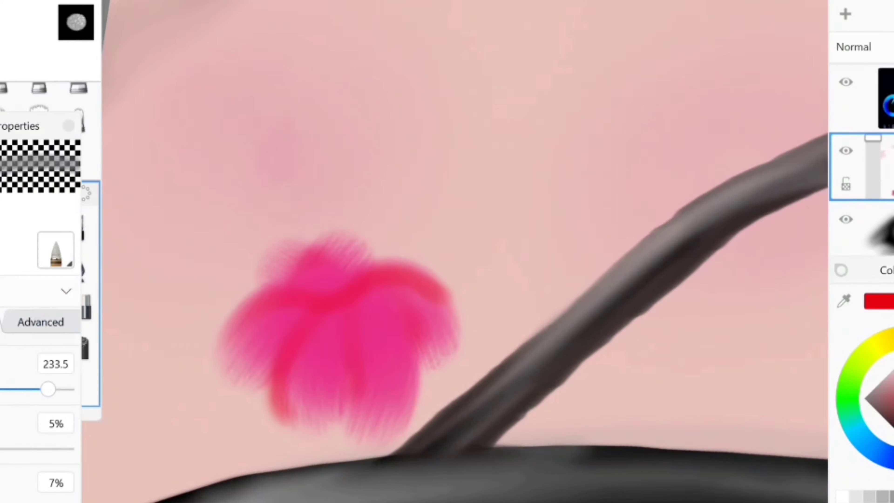
scroll(454, 251, down, 5)
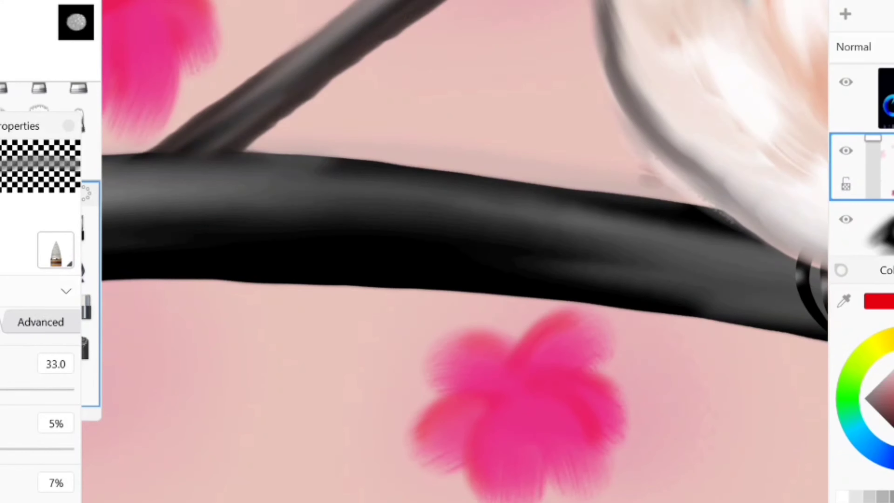
scroll(454, 251, down, 3)
scroll(464, 252, right, 5)
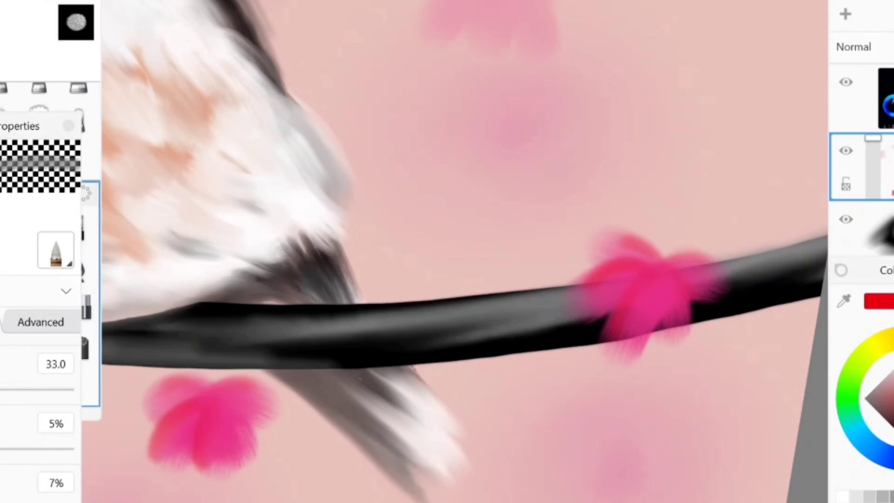
scroll(454, 251, up, 5)
scroll(454, 251, down, 5)
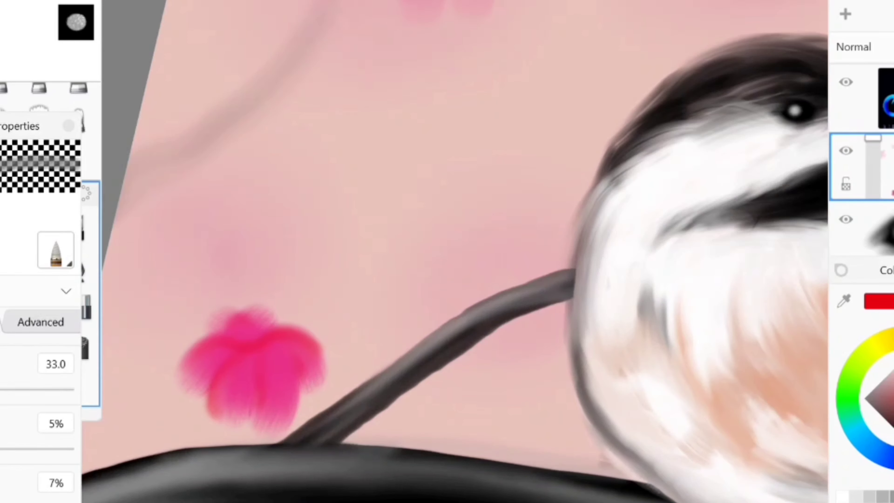
Step: Stipple white petal highlights with the Super Grainy brush on the lower twig's flower and the larger flower below the branch
click(10, 235)
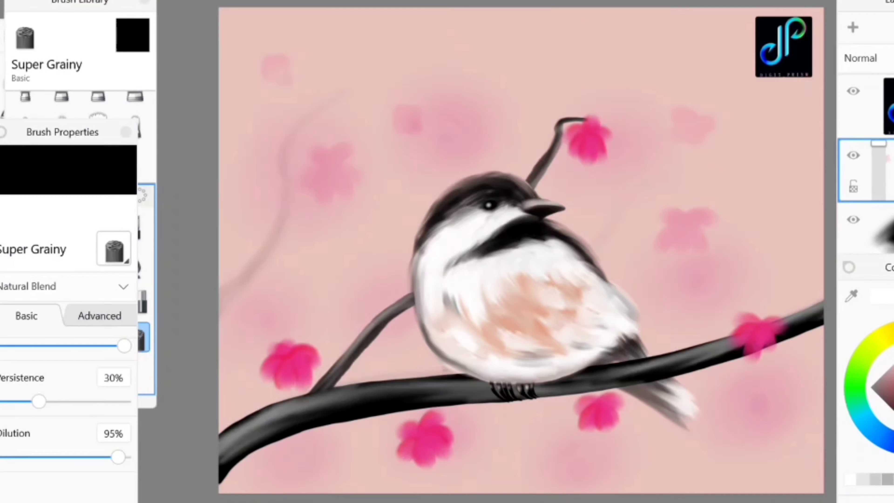
scroll(521, 252, up, 5)
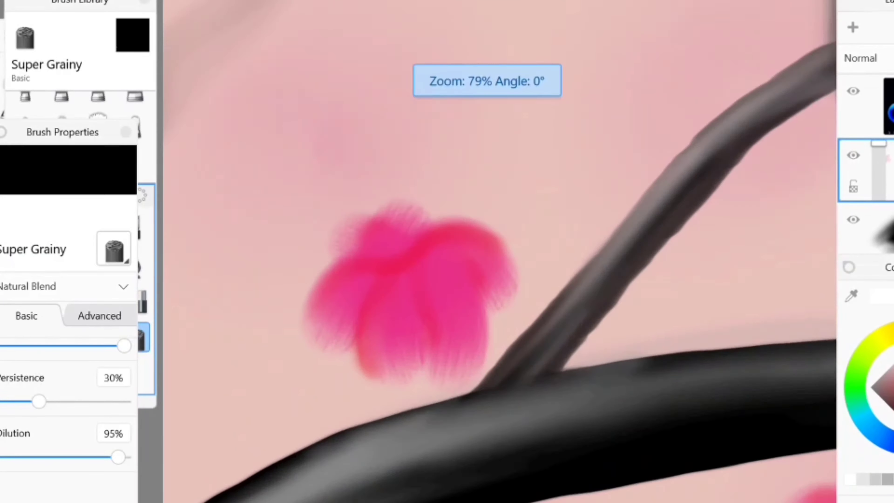
drag(369, 268, 352, 352)
mouse_move(475, 268)
mouse_down()
mouse_move(352, 228)
mouse_move(387, 176)
mouse_up()
scroll(520, 251, down, 1)
scroll(493, 251, down, 2)
drag(486, 370, 520, 395)
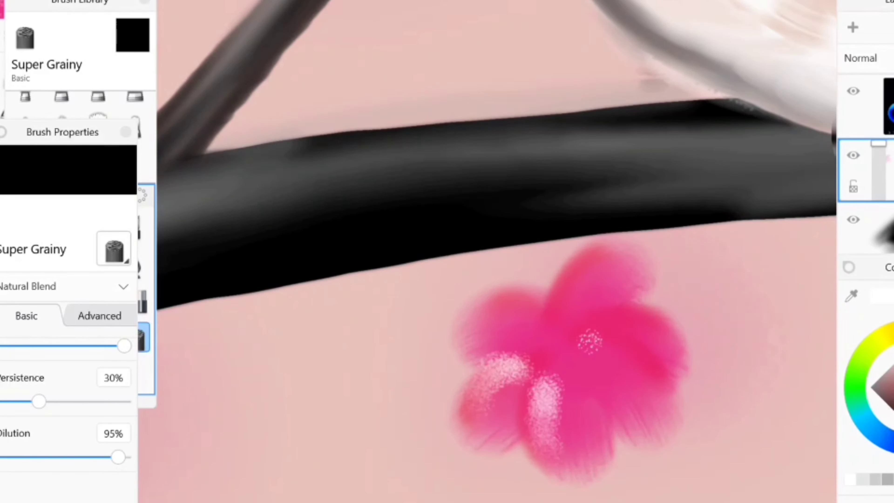
drag(581, 299, 616, 335)
Step: Add white Super Grainy highlights to the smaller flower below the branch and the flower on the branch itself
scroll(493, 252, down, 5)
scroll(493, 252, up, 5)
drag(546, 264, 598, 317)
scroll(492, 252, down, 4)
scroll(493, 251, up, 4)
drag(563, 218, 605, 254)
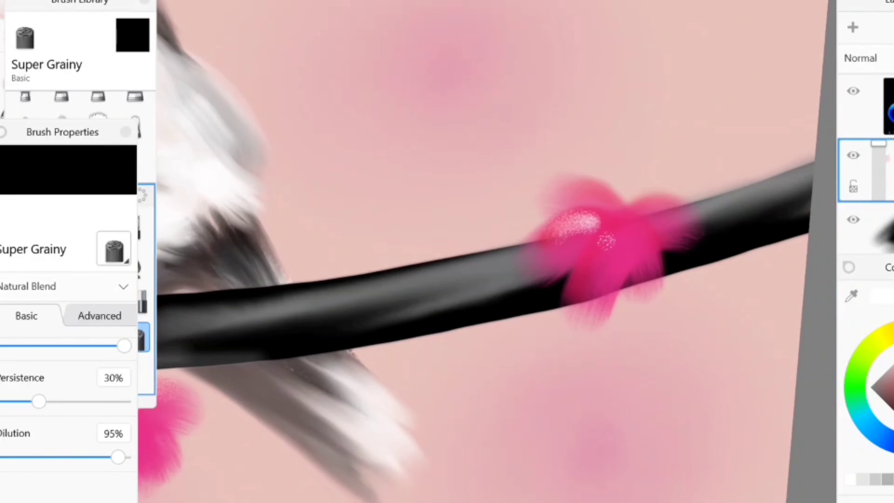
Step: Stipple white Super Grainy highlights on the petals of the upper twig's flower
scroll(493, 252, down, 2)
scroll(492, 252, up, 4)
drag(380, 197, 405, 296)
drag(450, 233, 468, 289)
scroll(493, 252, down, 4)
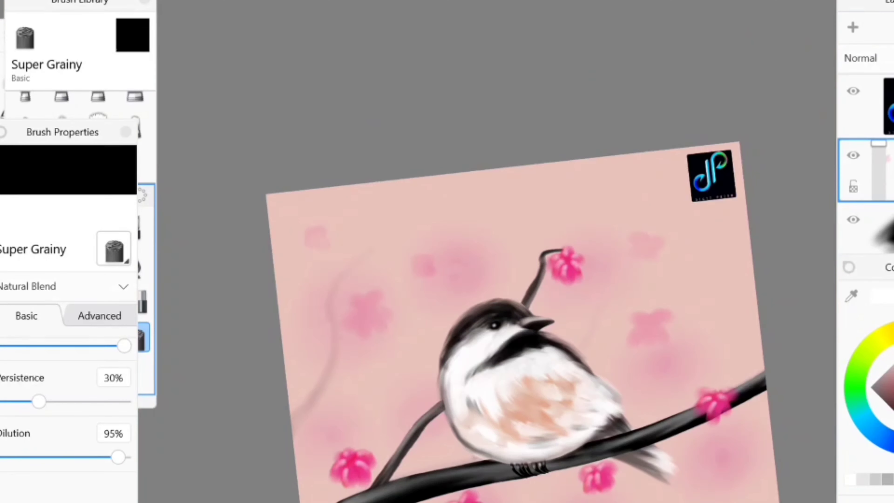
Step: Soften the inner ends of the white highlights on the lower twig's flower with the Blending brush
scroll(493, 251, up, 5)
click(25, 373)
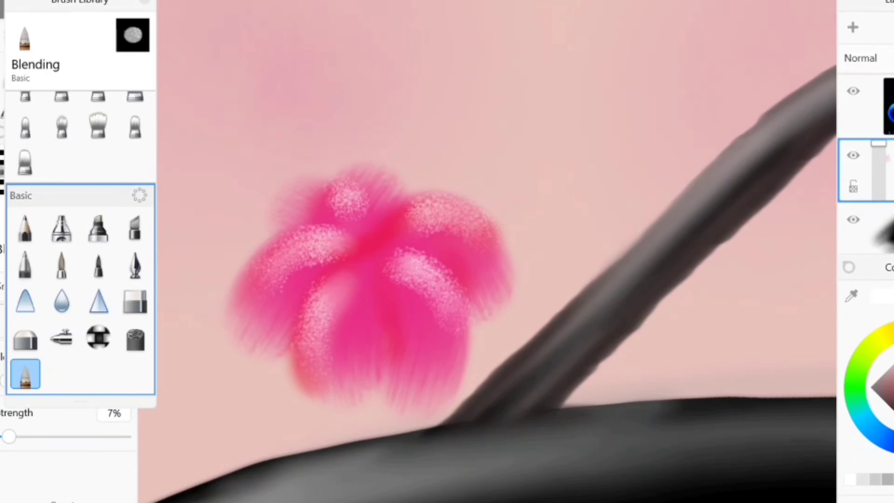
click(135, 339)
click(62, 227)
drag(355, 259, 378, 266)
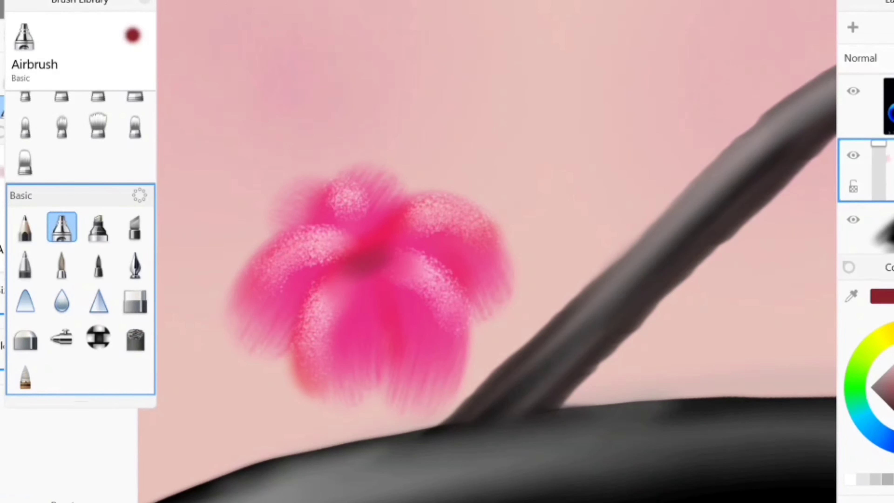
scroll(492, 252, down, 4)
scroll(492, 251, up, 4)
key(ctrl+z)
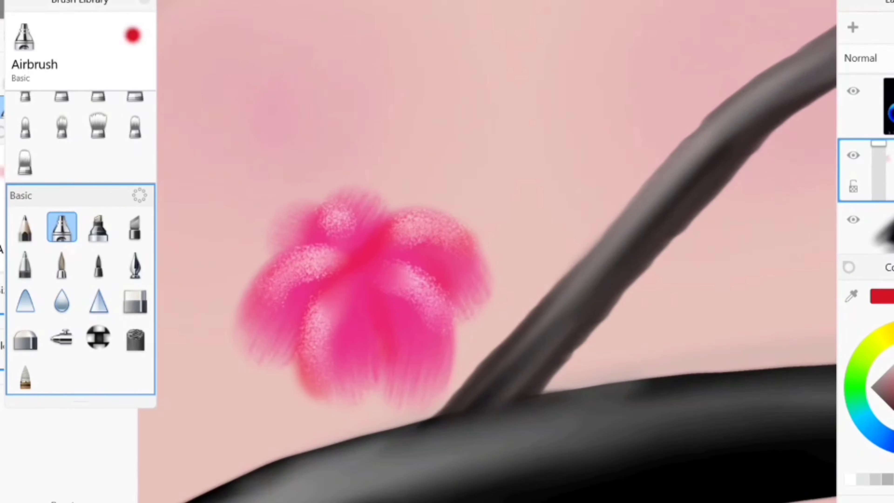
Step: Blend the highlights of the larger flower below the branch and airbrush a bright red centre on it
scroll(493, 251, down, 4)
scroll(493, 252, up, 4)
click(25, 373)
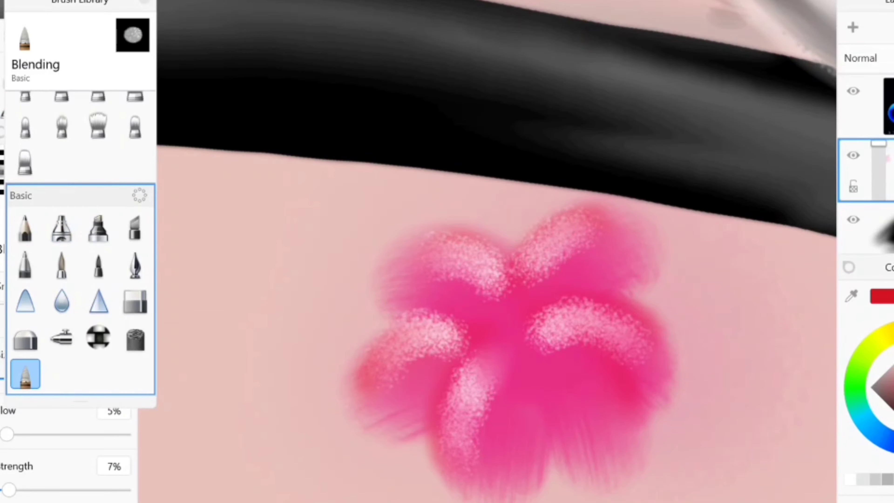
click(61, 227)
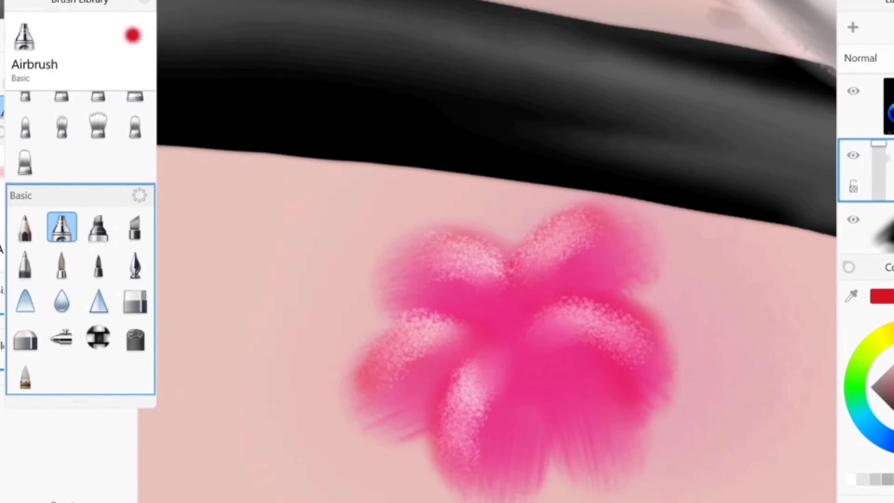
drag(514, 316, 553, 317)
Step: Blend the white highlights of the smaller flower below the branch and airbrush its centre bright red
click(25, 373)
scroll(493, 251, down, 4)
scroll(493, 251, up, 4)
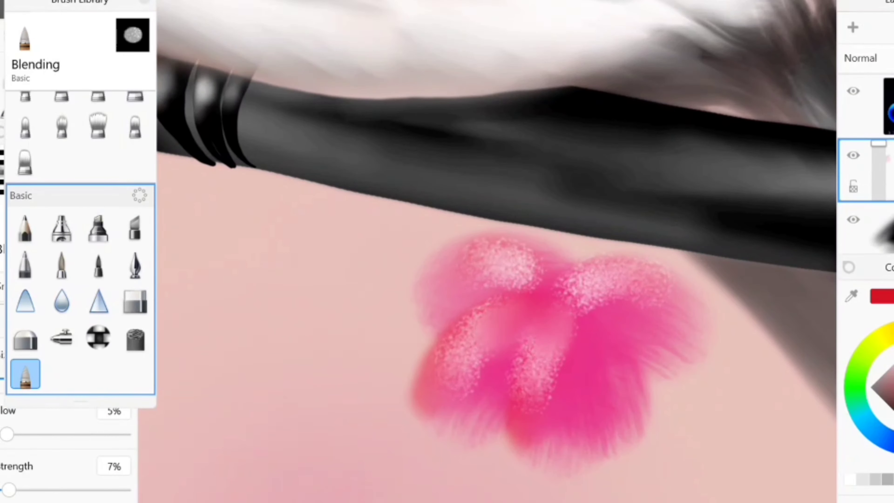
drag(517, 274, 598, 281)
click(62, 227)
drag(542, 300, 553, 307)
Step: Soften the highlights of the flower on the main branch with the Blending brush and airbrush a red centre
scroll(493, 251, down, 4)
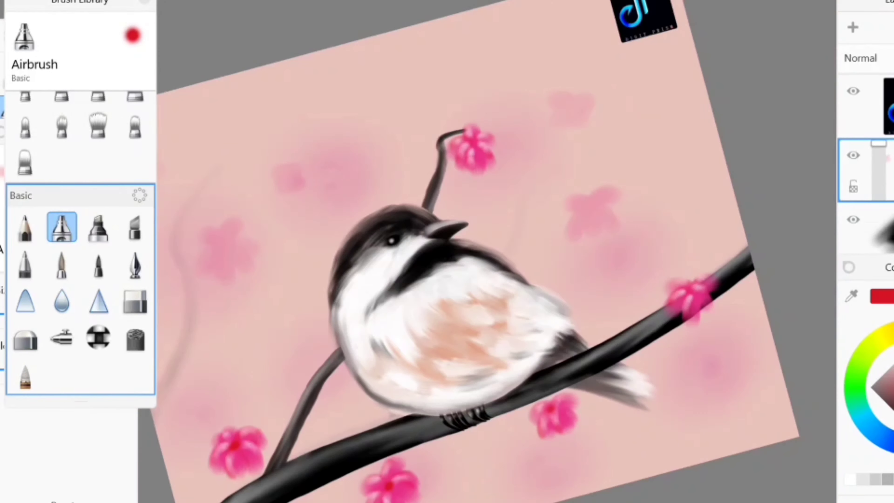
scroll(493, 252, up, 4)
click(25, 373)
drag(506, 281, 577, 323)
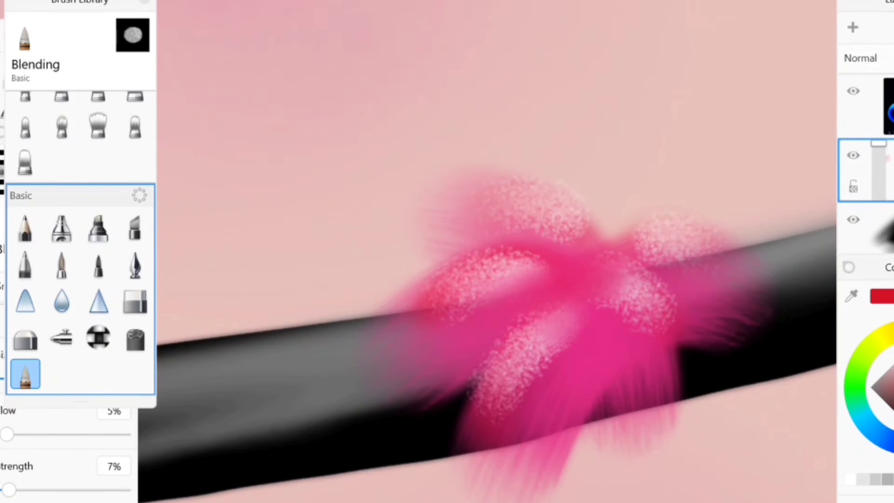
drag(549, 219, 661, 243)
click(61, 227)
drag(570, 260, 605, 297)
scroll(492, 252, down, 4)
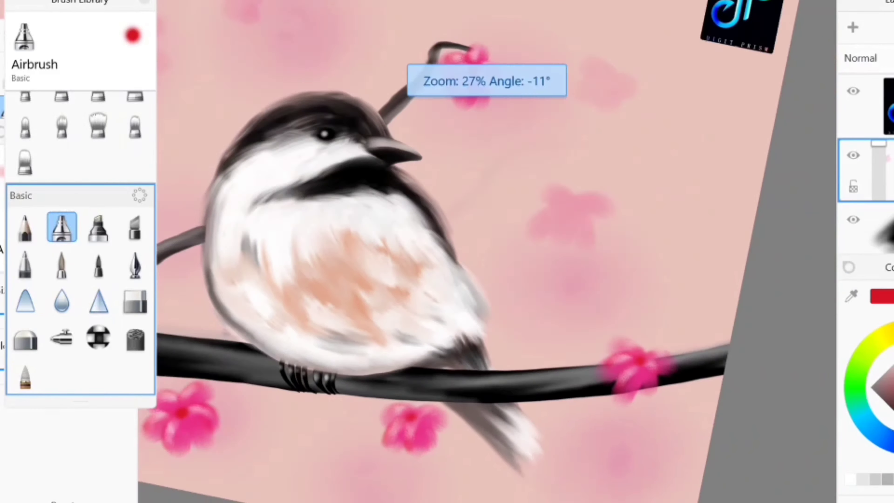
Step: Airbrush a red centre on the upper twig's flower and blend its highlights toward the centre
scroll(493, 251, up, 4)
scroll(549, 239, up, 3)
drag(405, 235, 410, 243)
click(25, 373)
drag(350, 247, 354, 222)
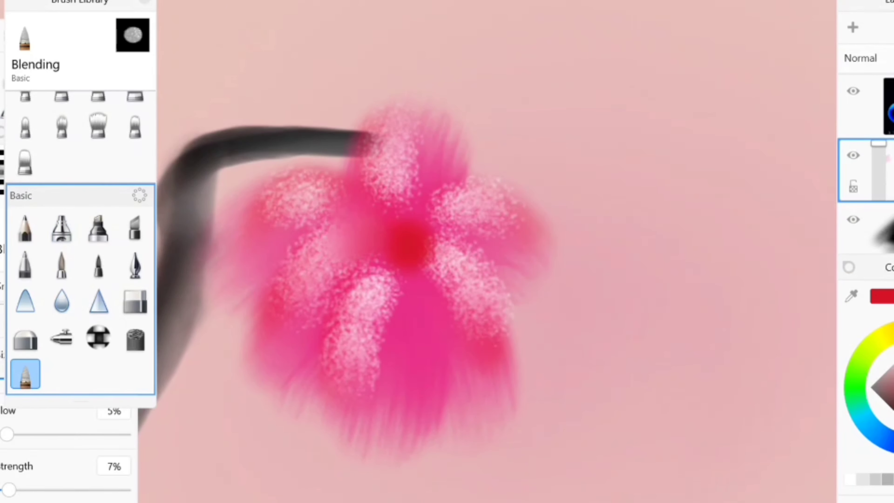
drag(397, 190, 451, 254)
drag(387, 300, 324, 253)
scroll(493, 252, down, 5)
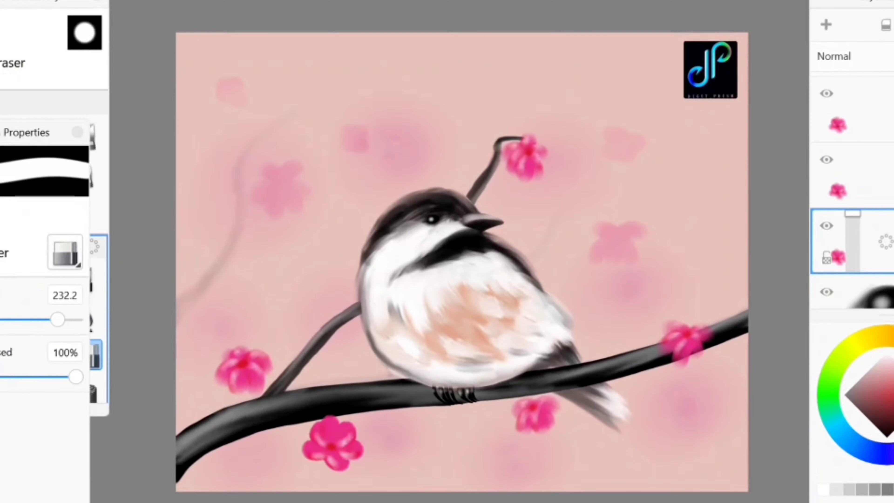
Step: Place smaller flower copies around the flower beside the lower twig to form a cluster
scroll(450, 264, up, 1)
drag(225, 377, 222, 350)
click(616, 9)
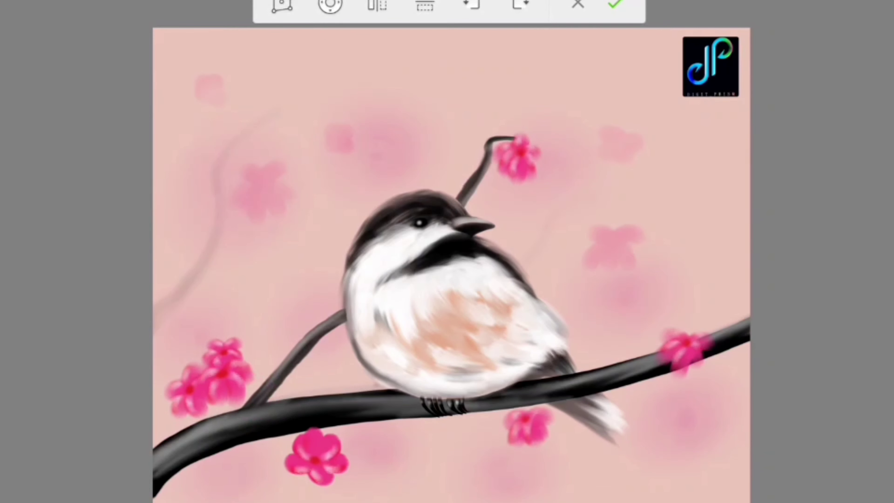
click(615, 9)
Step: Place flower copies on both sides of the larger flower below the branch
drag(327, 377, 275, 451)
click(616, 9)
drag(517, 158, 355, 443)
click(616, 9)
click(616, 9)
Step: Place two smaller flower copies beside and above the flower at the upper twig's tip
drag(517, 159, 468, 154)
click(616, 9)
key(ctrl+v)
drag(566, 162, 499, 132)
click(616, 6)
Step: Paste a flower copy, transform it smaller and place it just above the flower on the main branch behind the bird
scroll(451, 263, down, 3)
scroll(450, 264, up, 2)
key(ctrl+v)
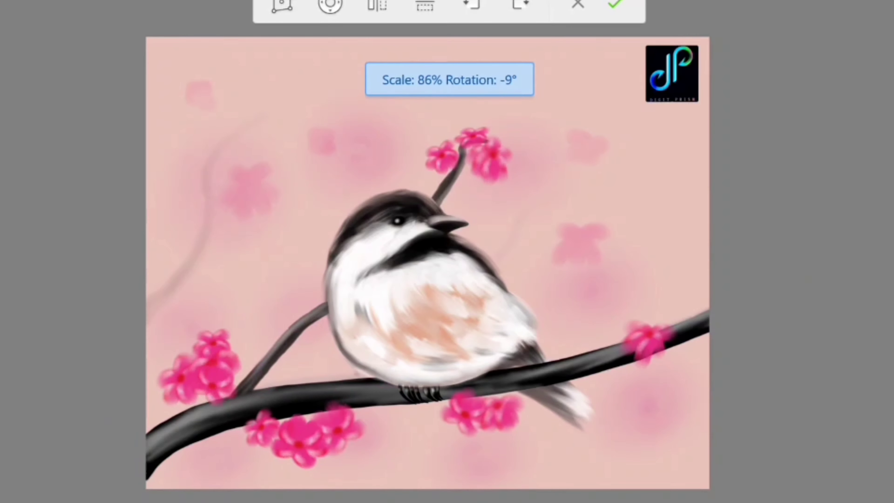
drag(216, 384, 646, 344)
drag(732, 359, 808, 373)
click(616, 5)
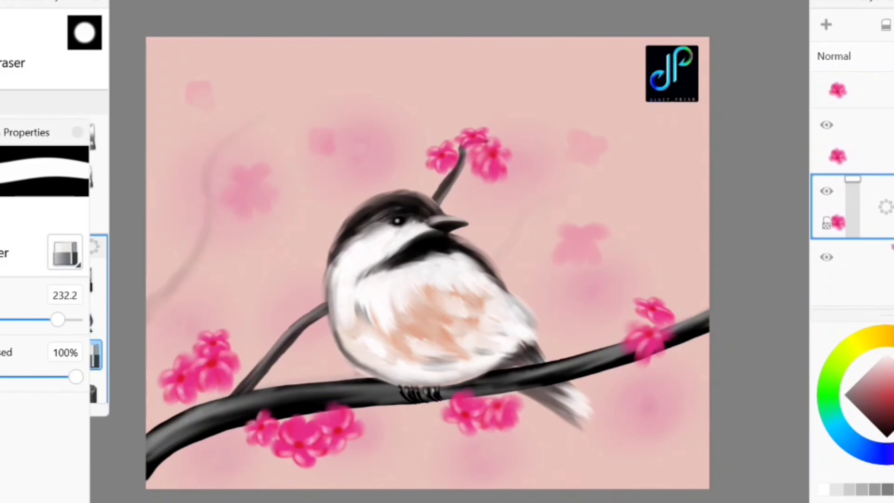
Step: Paste two more flower copies, placing one at the base of the lower twig's cluster and one on the twig itself
key(ctrl+v)
drag(690, 385, 664, 235)
drag(493, 299, 262, 362)
click(616, 5)
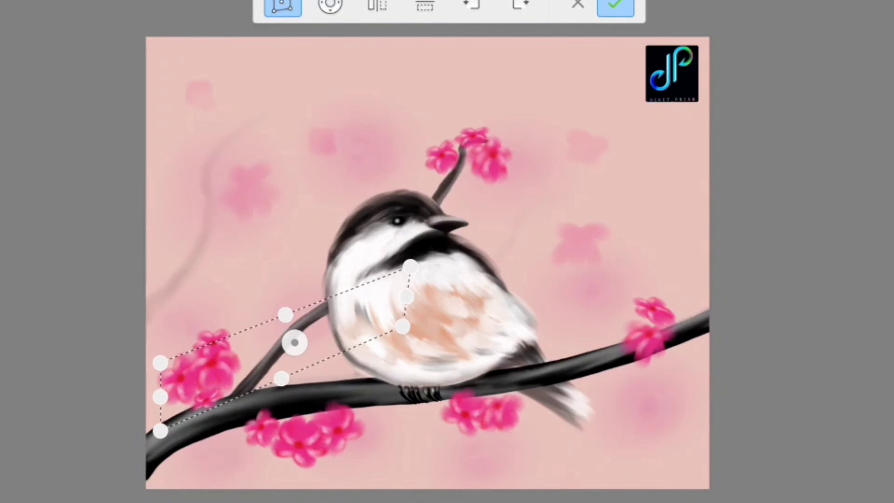
key(ctrl+v)
drag(303, 175, 280, 339)
click(615, 5)
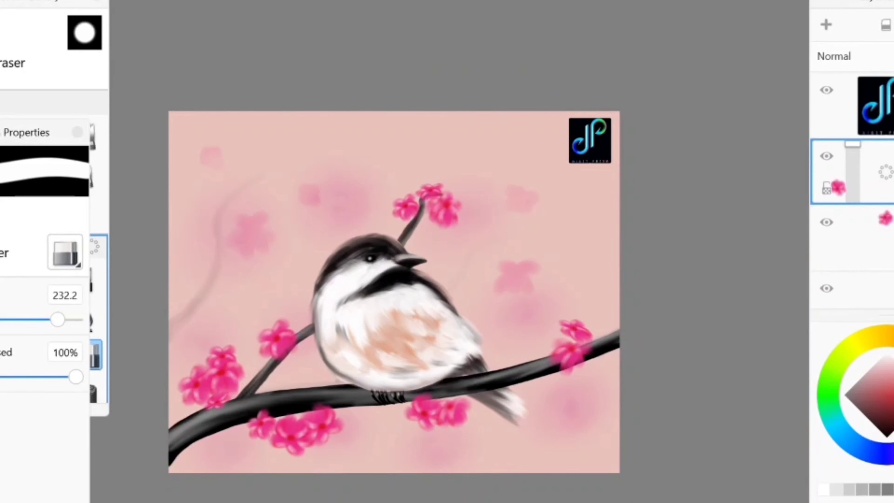